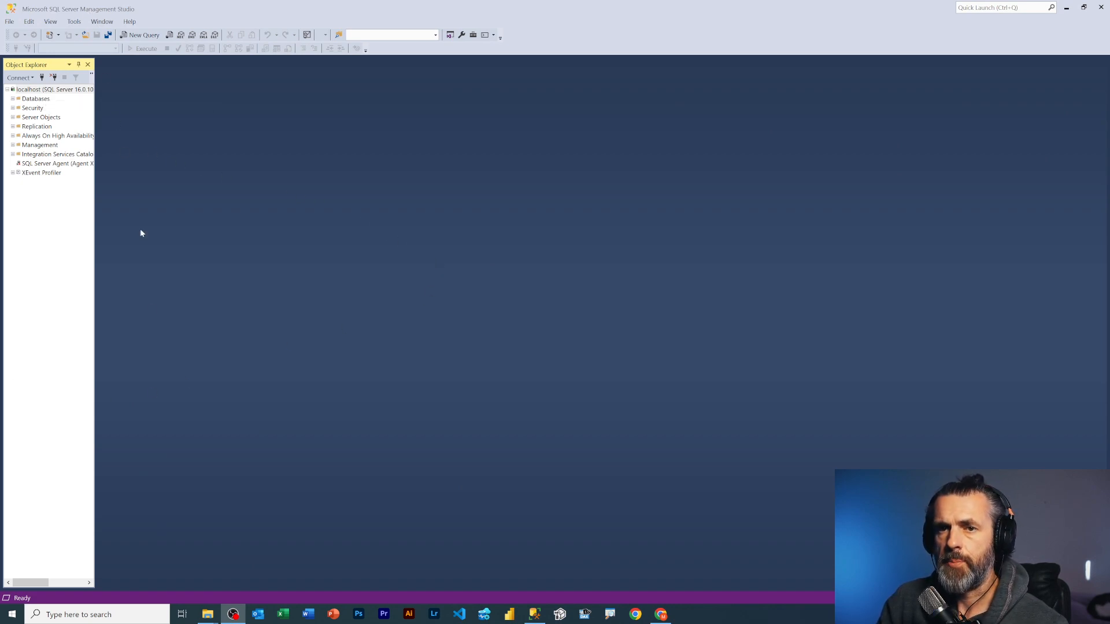
Check the backup files in the C:\temp folder in File Explorer, then return to SQL Server Management Studio
{"action": "mouse_move", "coordinate": [208, 614]}
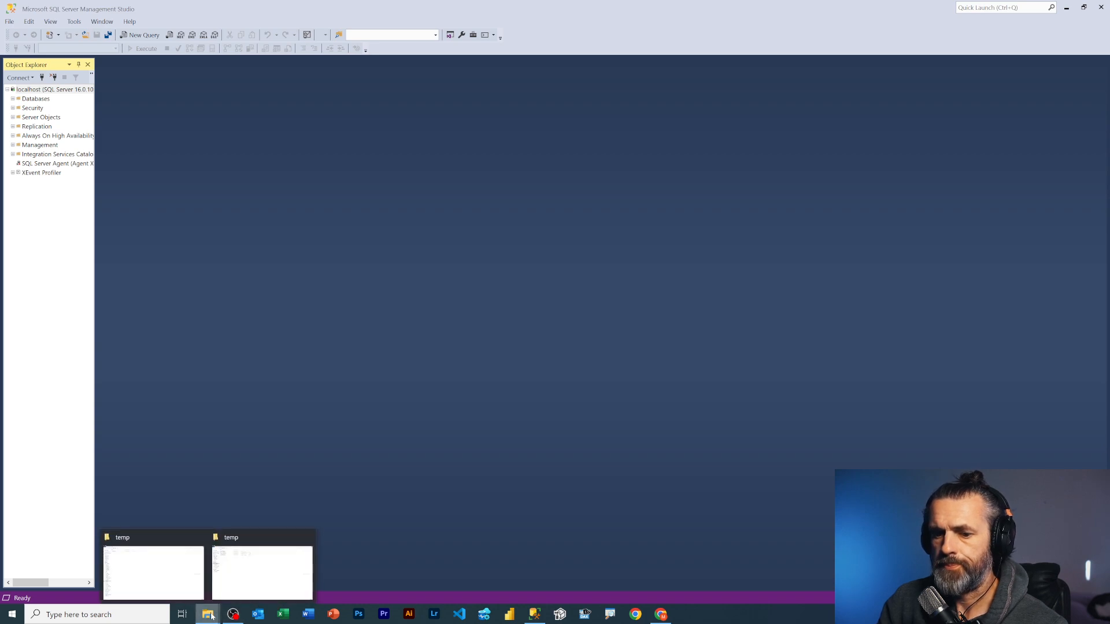
{"action": "left_click", "coordinate": [240, 573]}
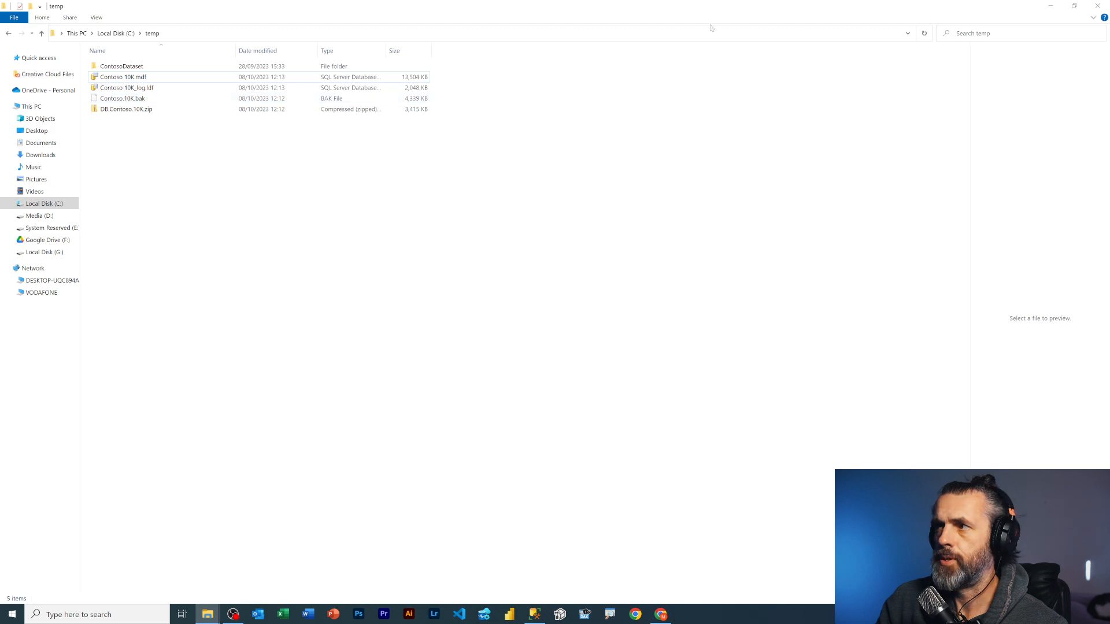
{"action": "left_click", "coordinate": [1051, 6]}
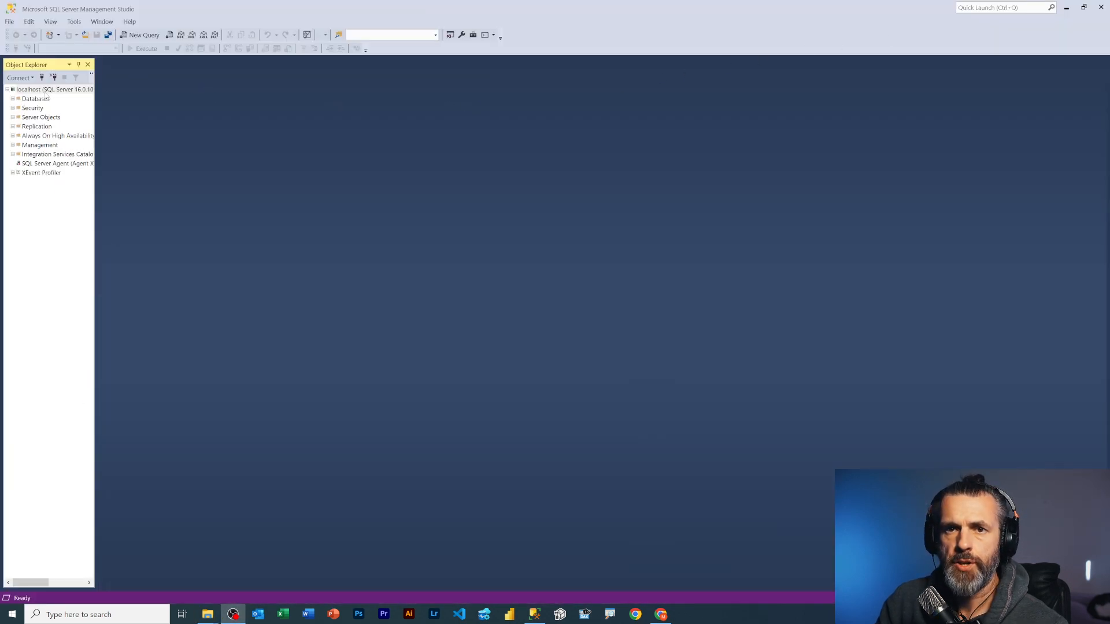
Start a database restore on the localhost server with a device as the source
{"action": "right_click", "coordinate": [36, 89]}
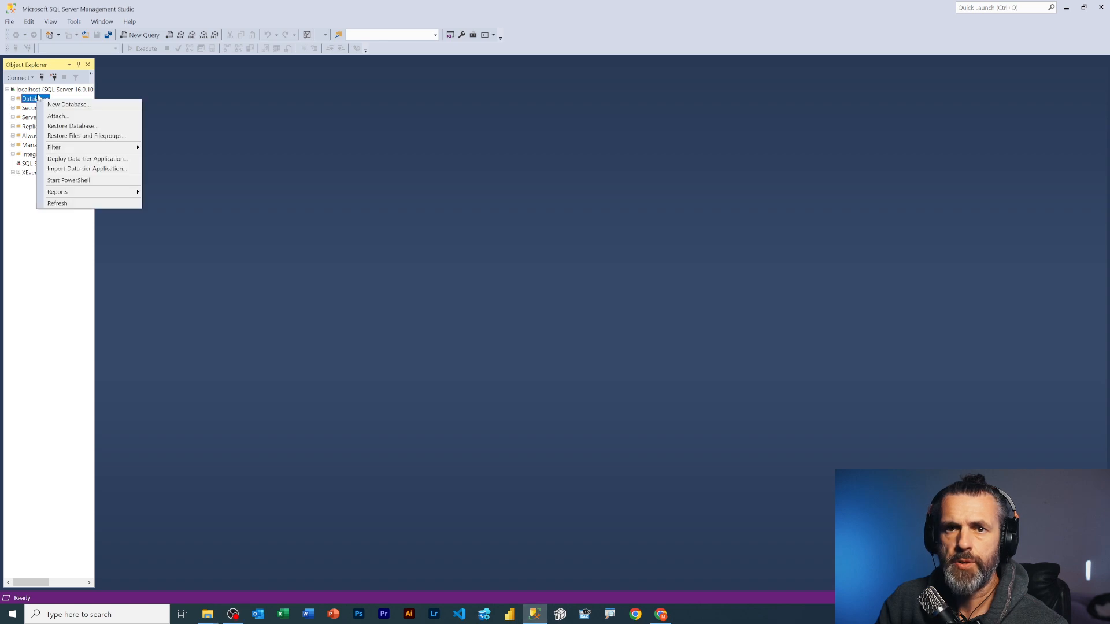
{"action": "left_click", "coordinate": [39, 91]}
{"action": "right_click", "coordinate": [36, 100]}
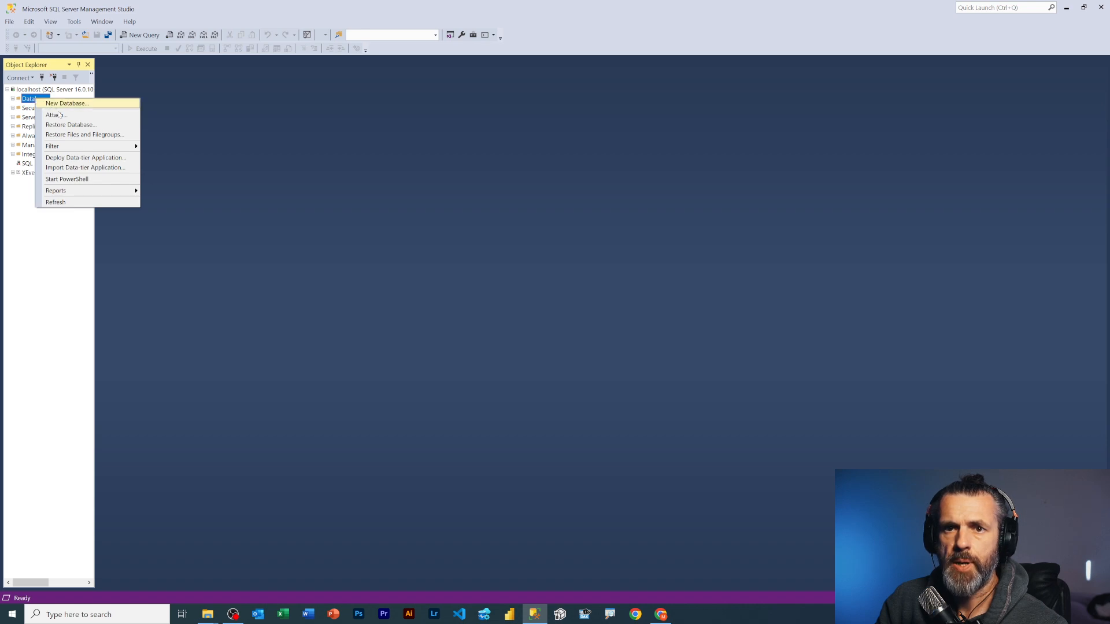
{"action": "left_click", "coordinate": [77, 126]}
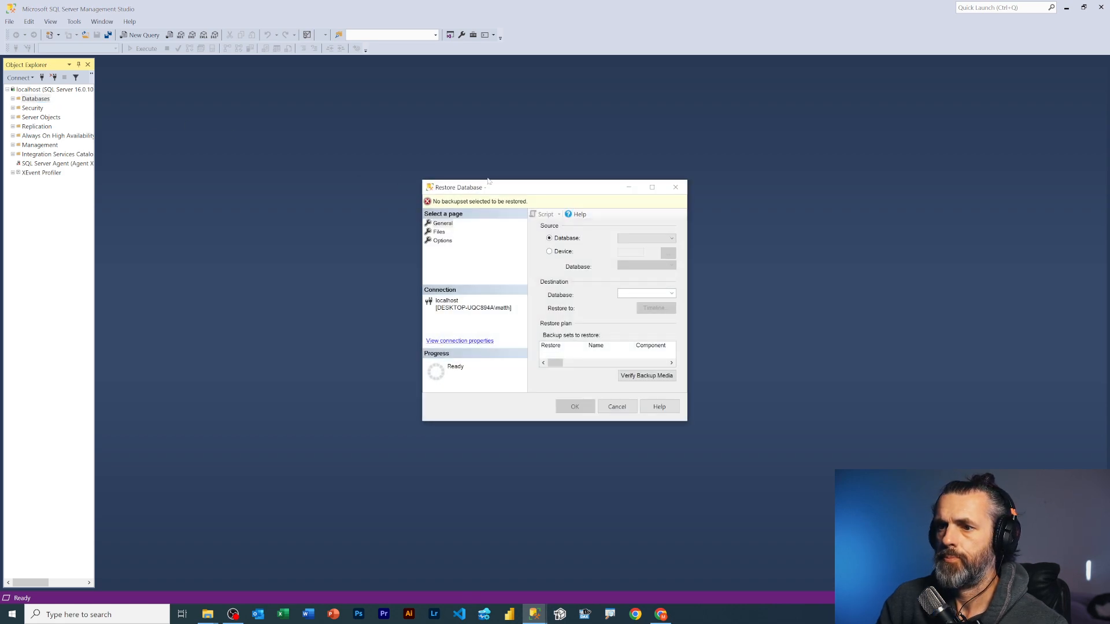
{"action": "left_click_drag", "start_coordinate": [509, 191], "coordinate": [365, 130]}
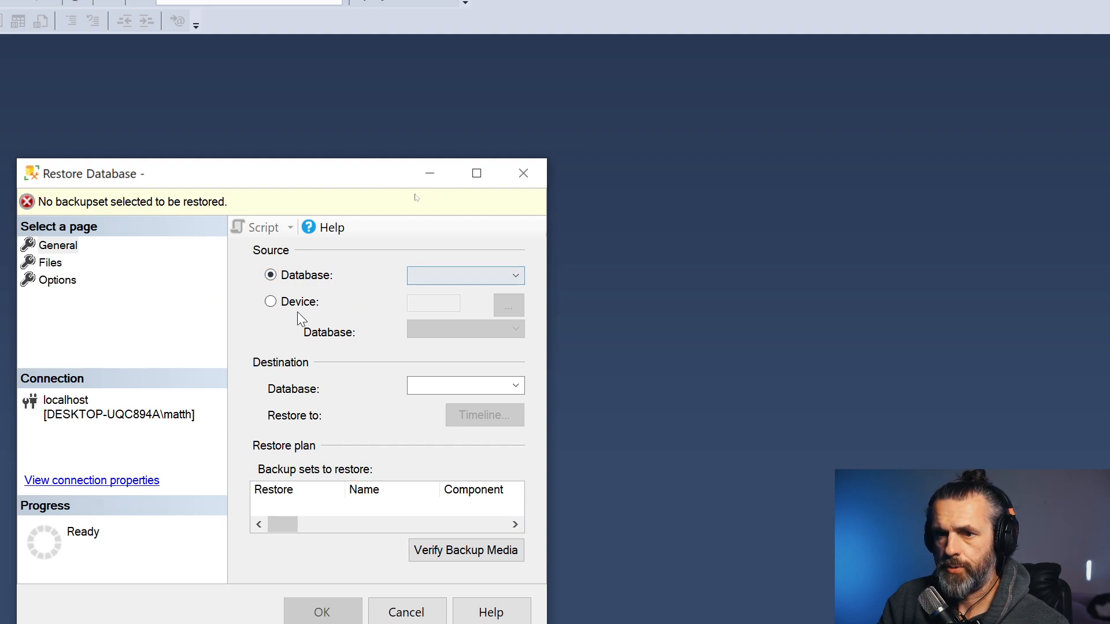
{"action": "left_click", "coordinate": [270, 302]}
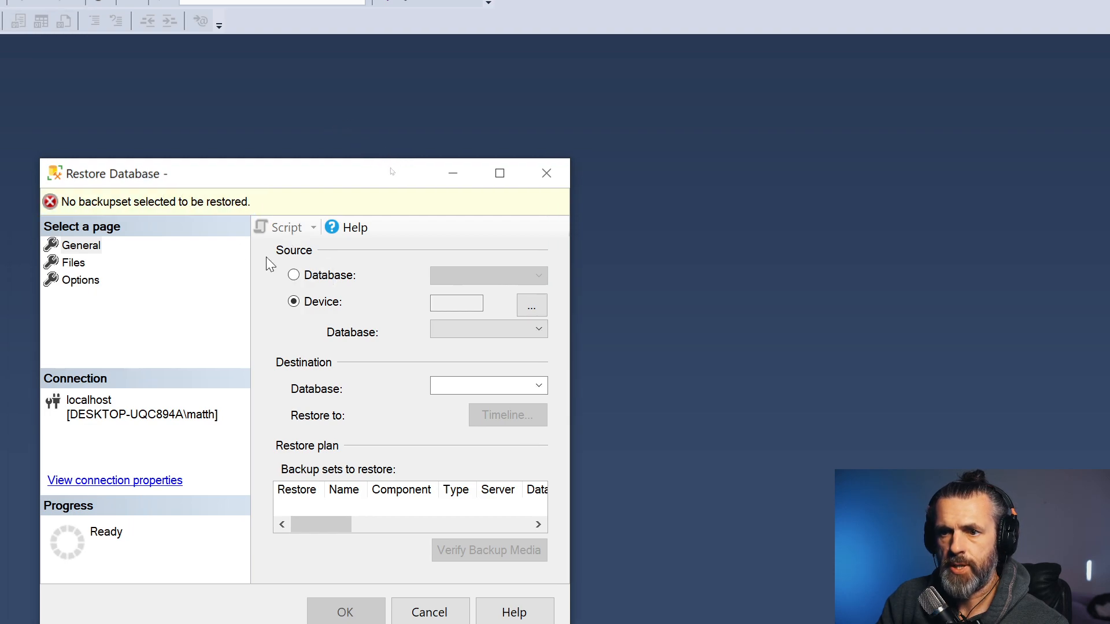
Add the backup file C:\temp\Contoso.10K.bak as the restore's backup media
{"action": "left_click", "coordinate": [535, 308]}
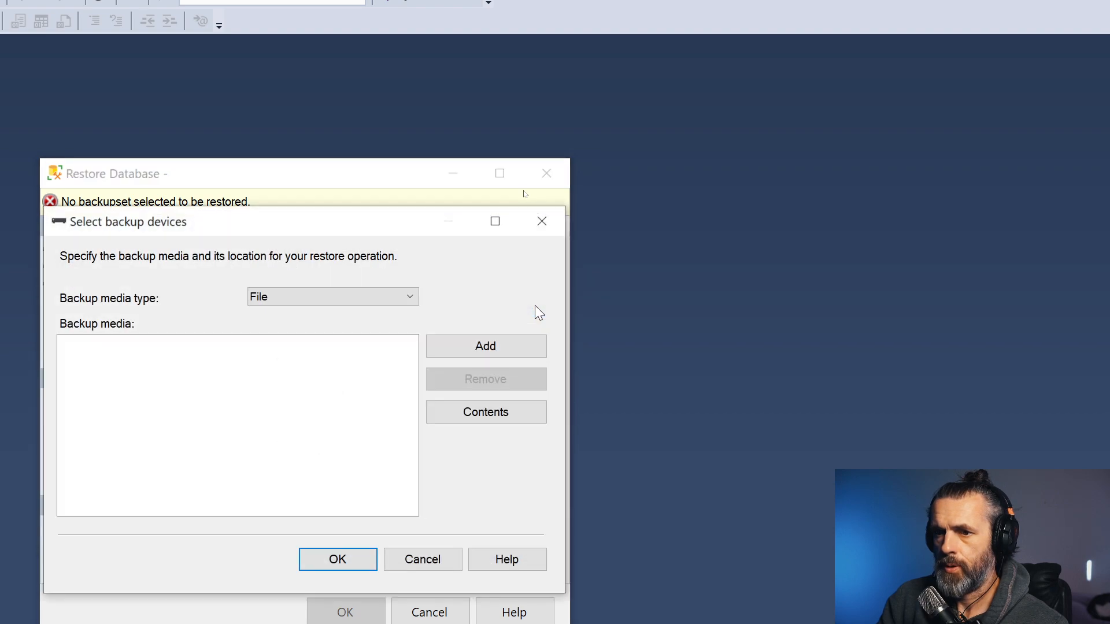
{"action": "left_click", "coordinate": [475, 347]}
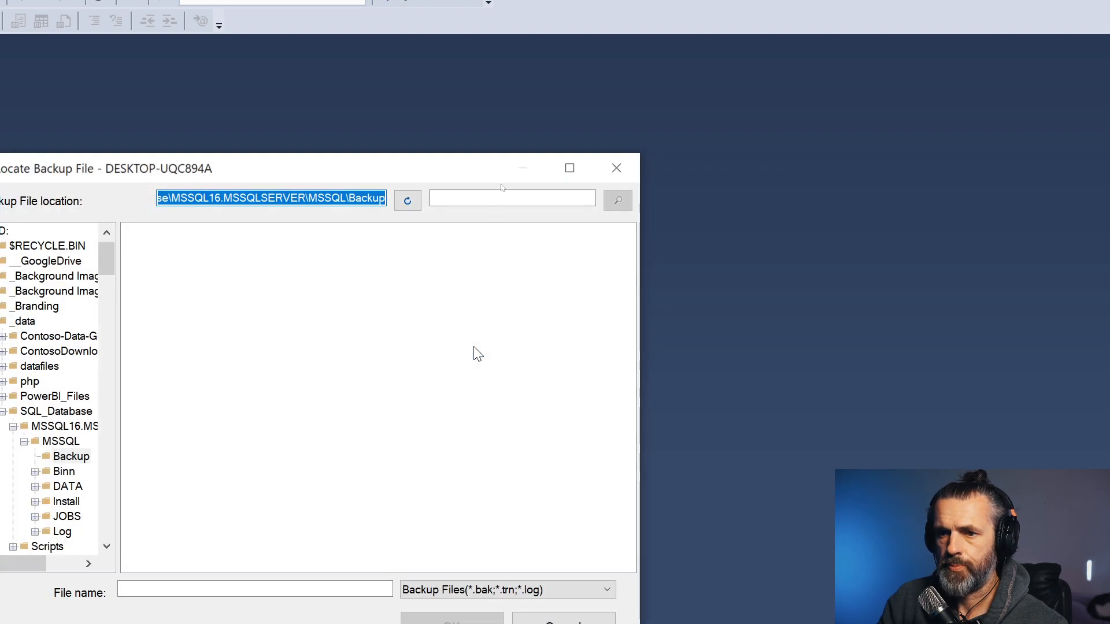
{"action": "left_click", "coordinate": [616, 167]}
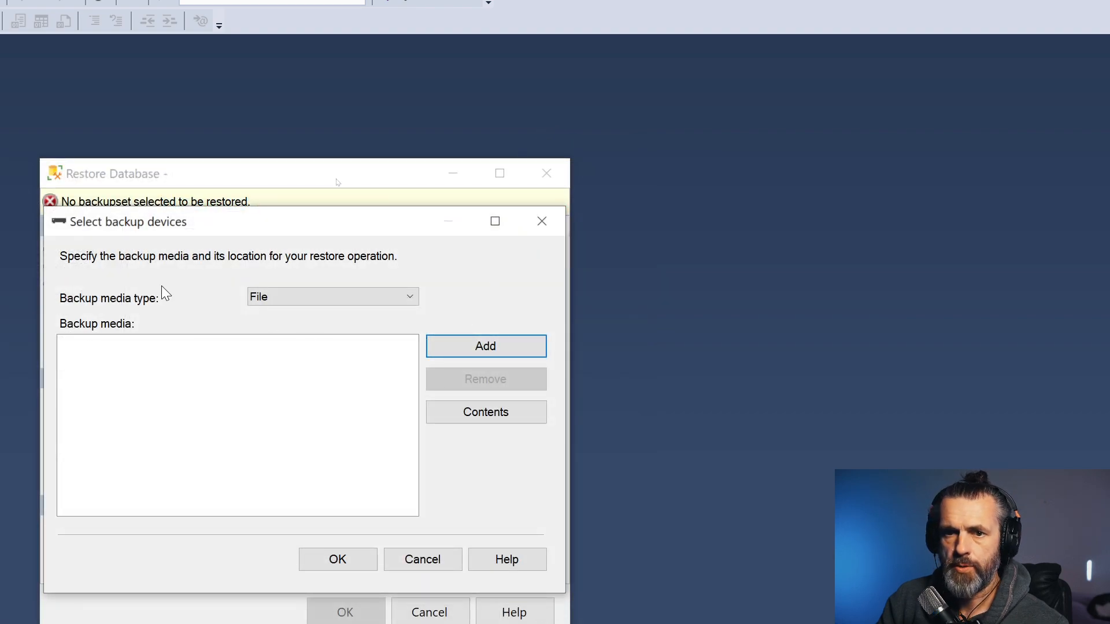
{"action": "left_click_drag", "start_coordinate": [171, 226], "coordinate": [179, 156]}
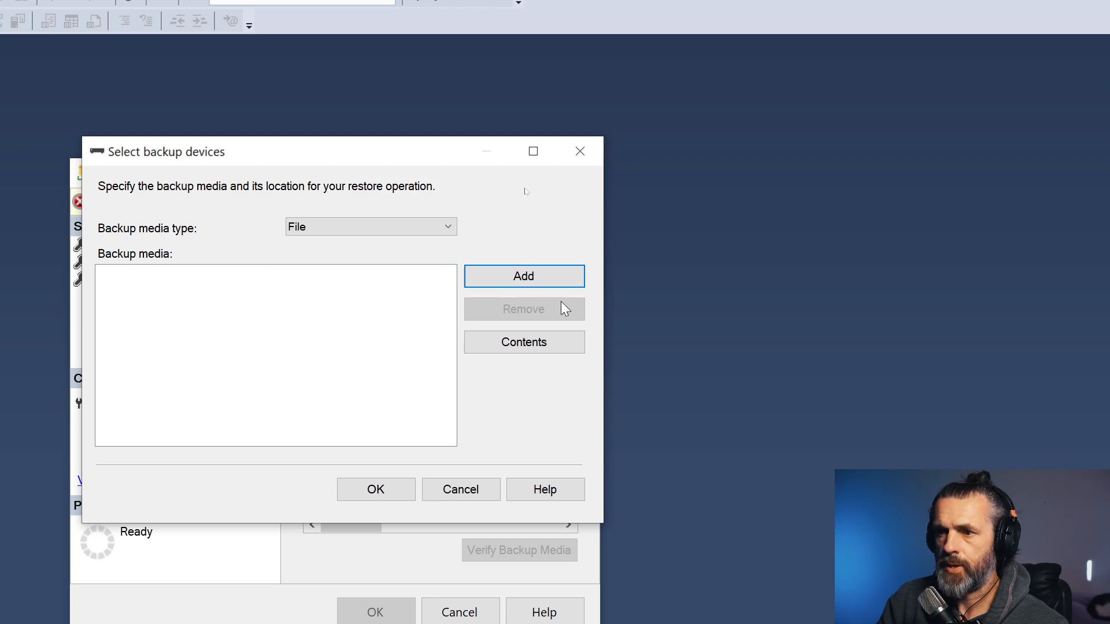
{"action": "left_click", "coordinate": [566, 276]}
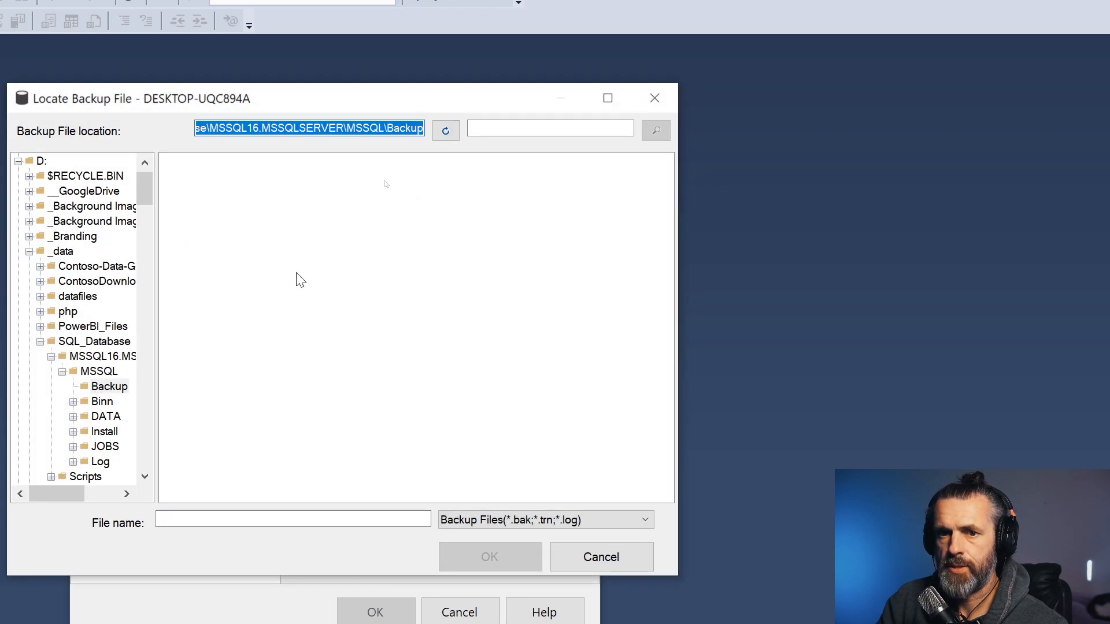
{"action": "scroll", "coordinate": [138, 320], "scroll_direction": "up", "scroll_amount": 1}
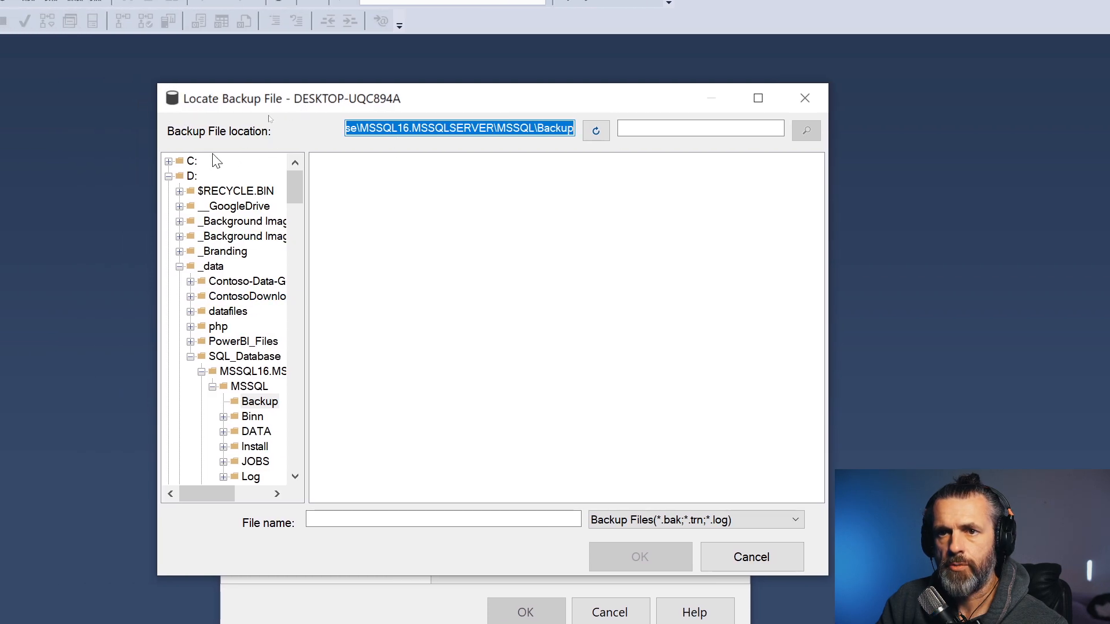
{"action": "left_click", "coordinate": [167, 161]}
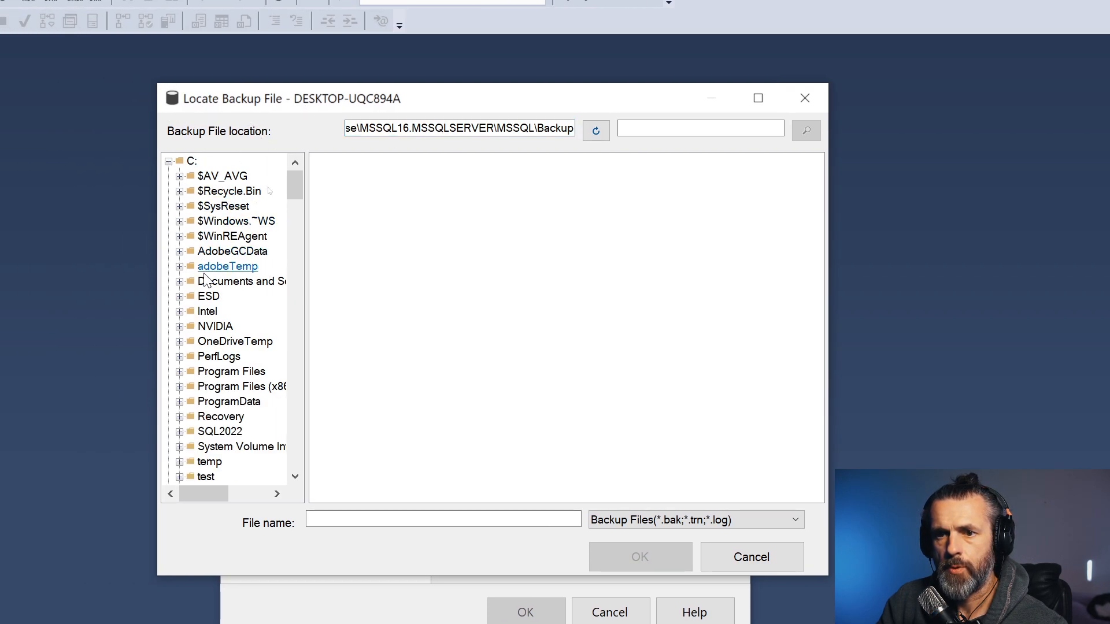
{"action": "left_click", "coordinate": [209, 463]}
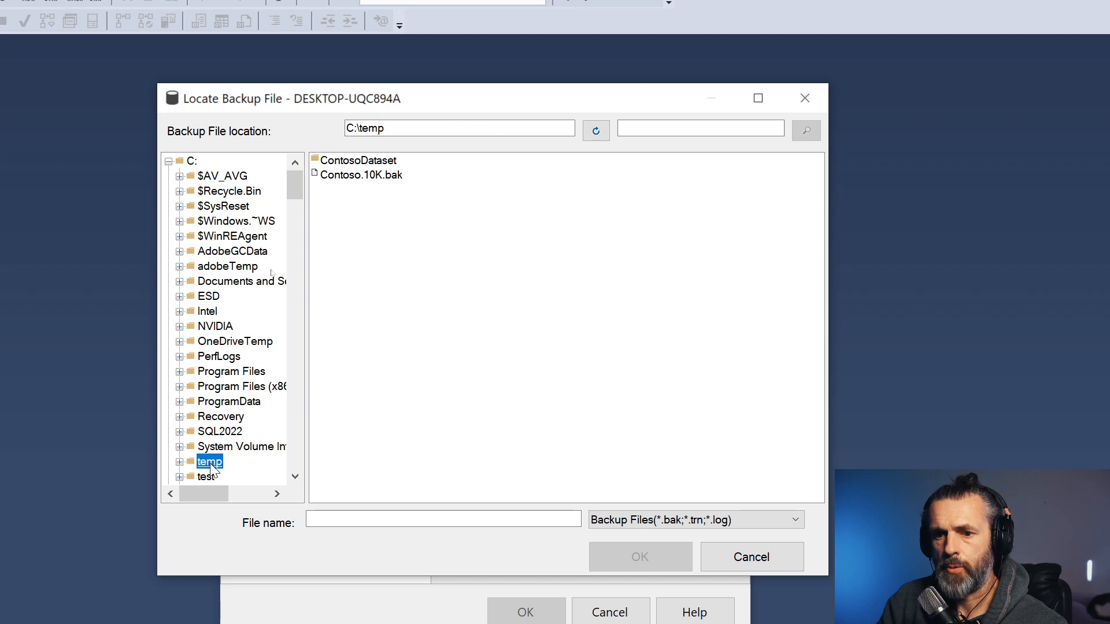
{"action": "left_click", "coordinate": [350, 179]}
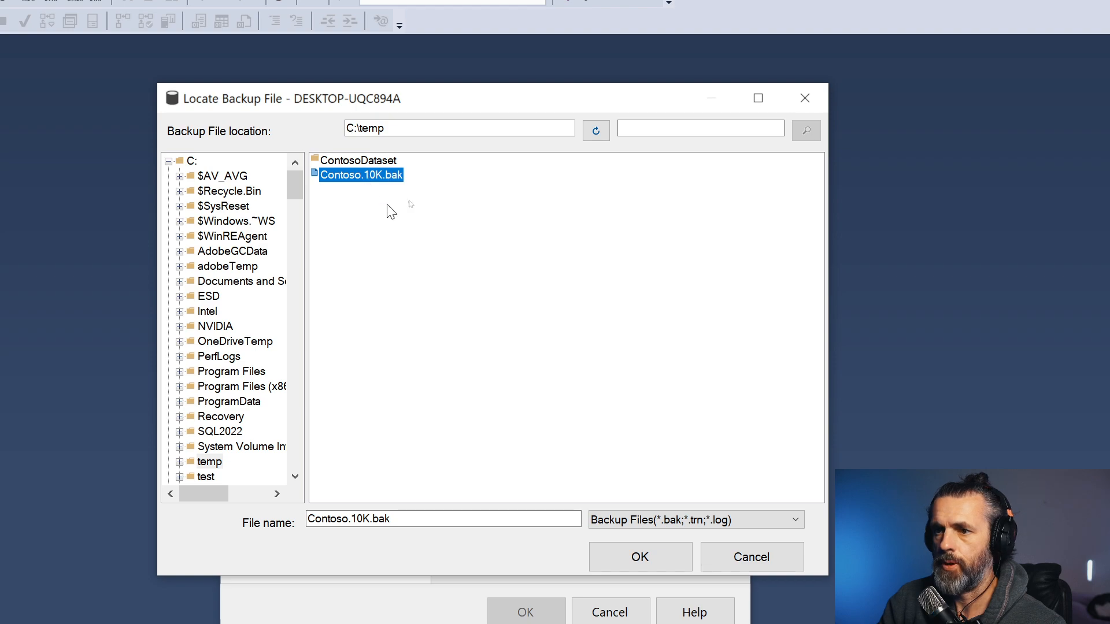
{"action": "left_click", "coordinate": [629, 545]}
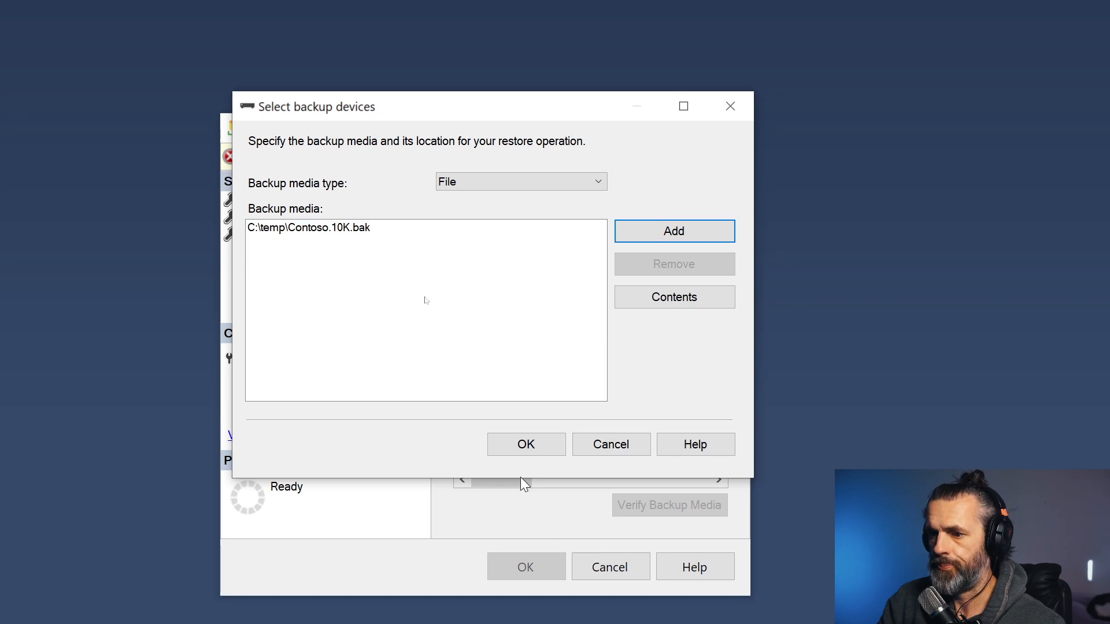
{"action": "left_click", "coordinate": [527, 443]}
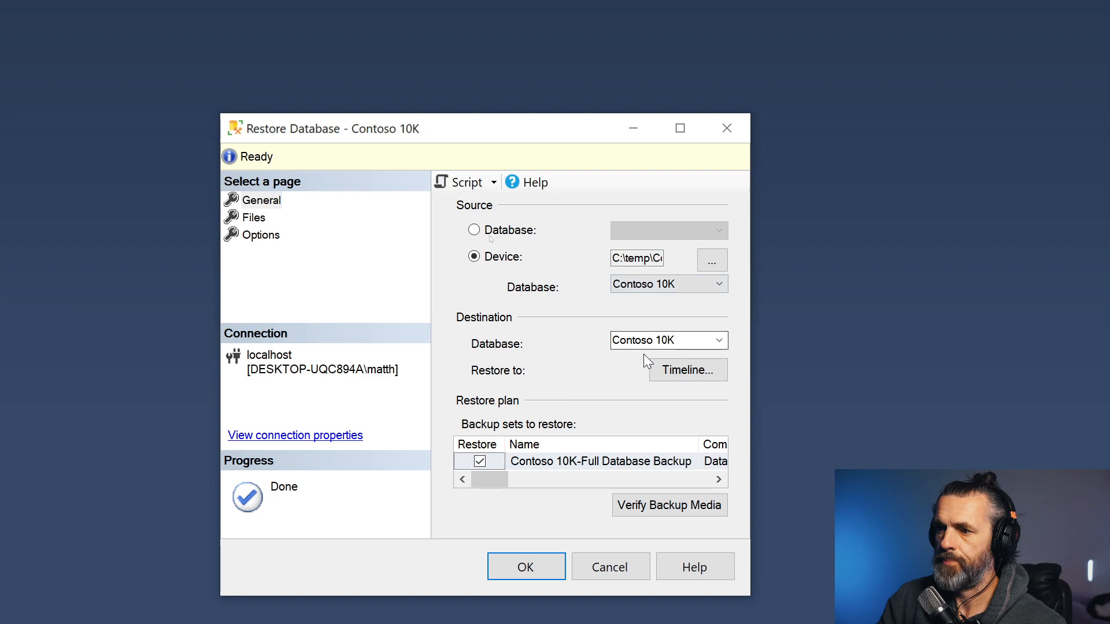
Set the restore's destination database name to tempContoso10K
{"action": "left_click", "coordinate": [654, 341]}
{"action": "left_click", "coordinate": [654, 341]}
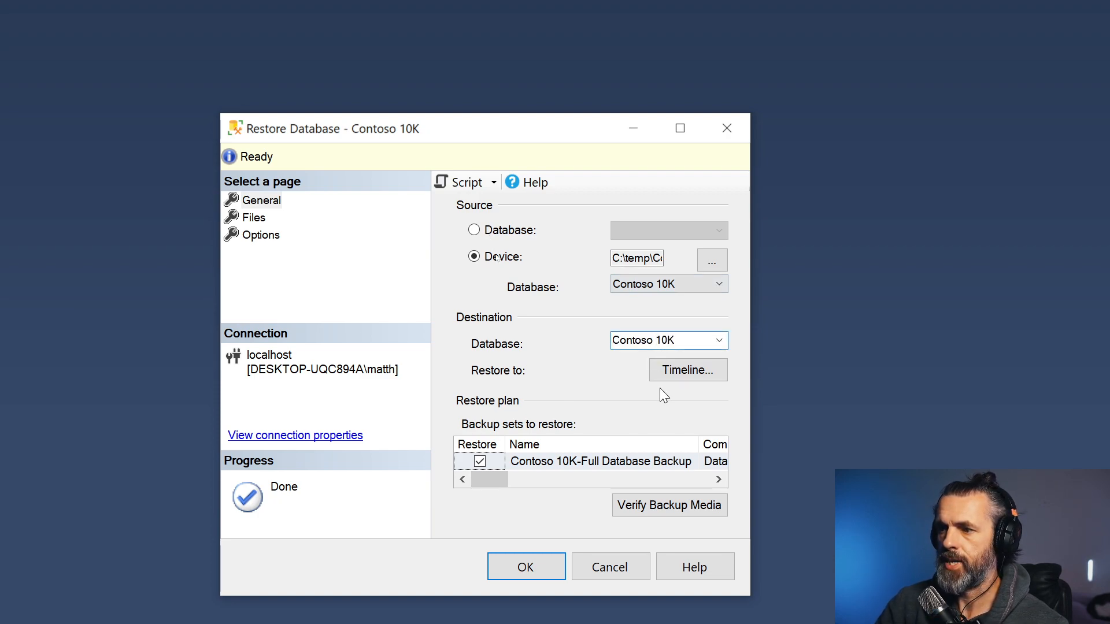
{"action": "key", "text": "BackSpace"}
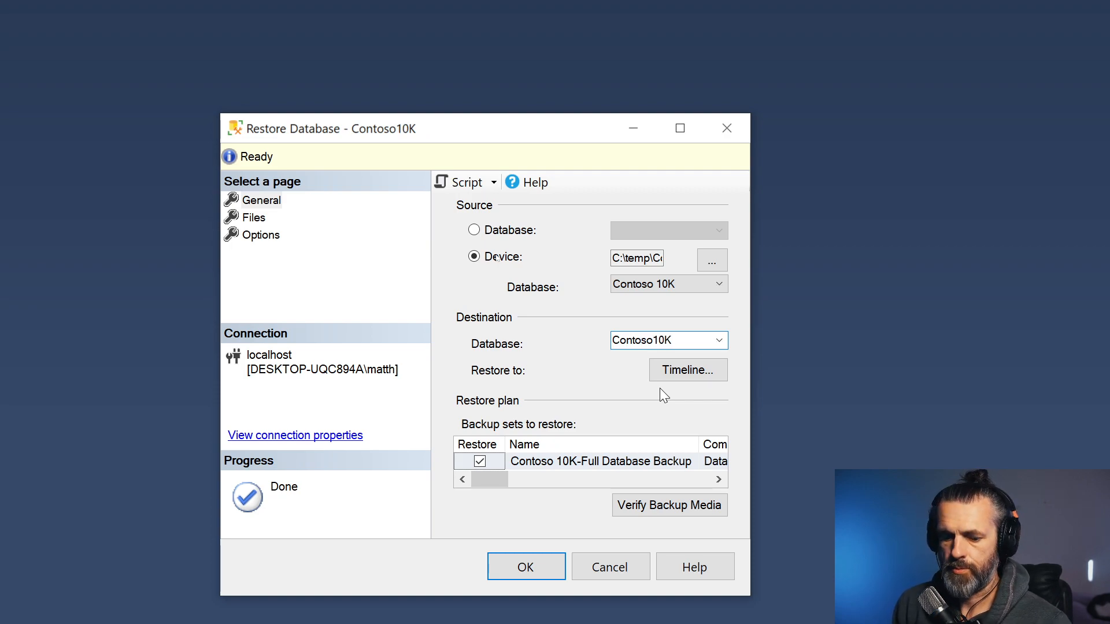
{"action": "type", "text": "temp"}
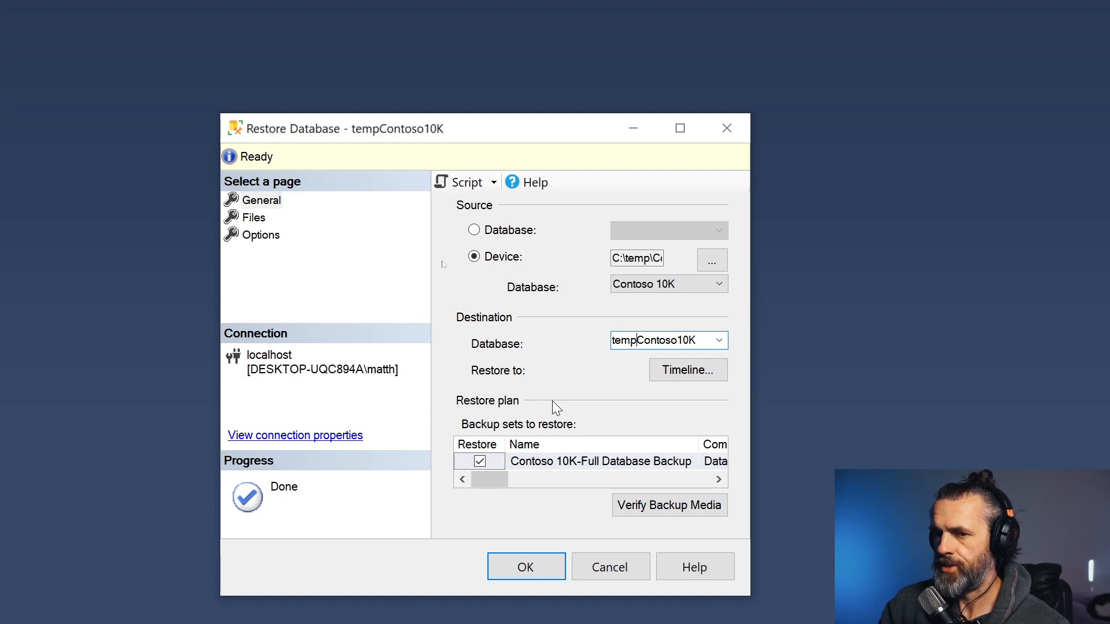
Relocate all restored data and log files to the D:\_data\SQL_Database\MSSQL16.MSSQLSERVER\MSSQL\DATA folder
{"action": "left_click", "coordinate": [254, 222]}
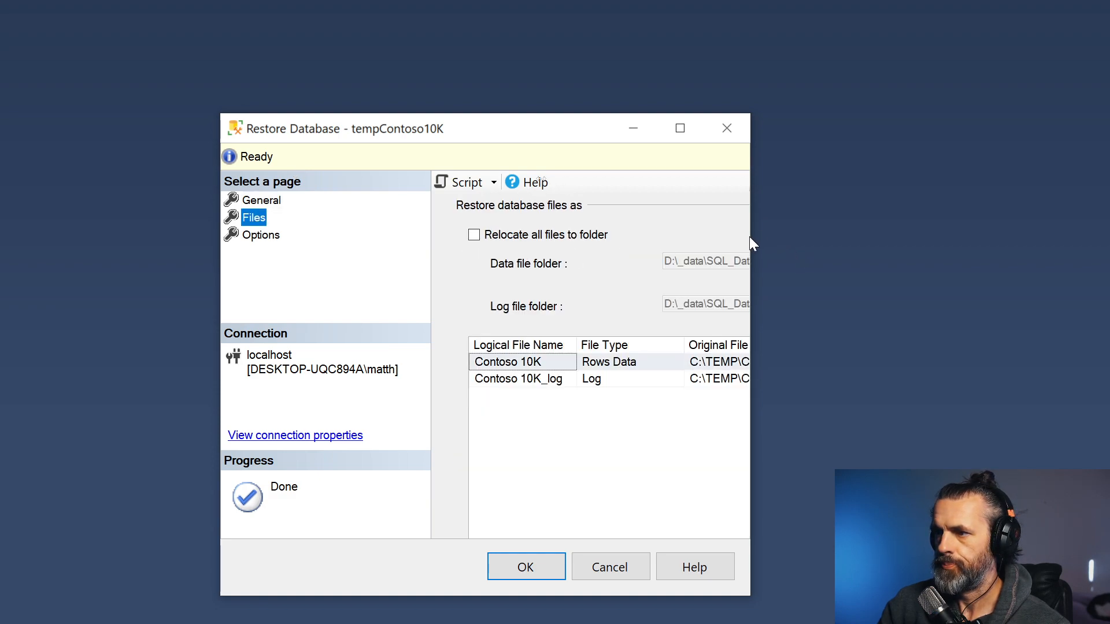
{"action": "left_click_drag", "start_coordinate": [750, 237], "coordinate": [937, 230]}
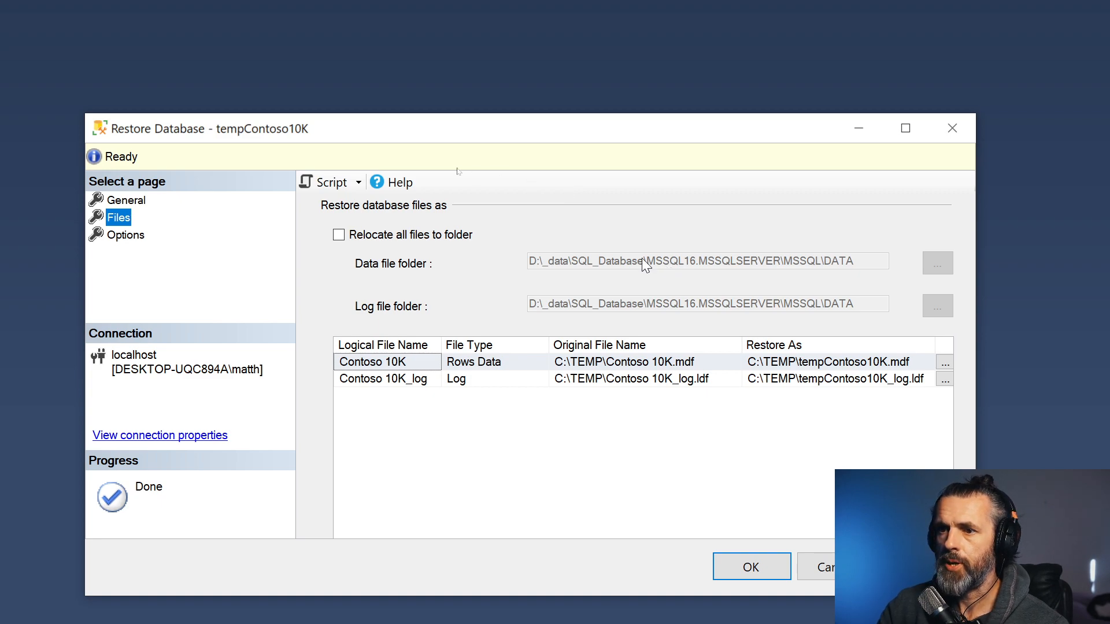
{"action": "left_click", "coordinate": [340, 235]}
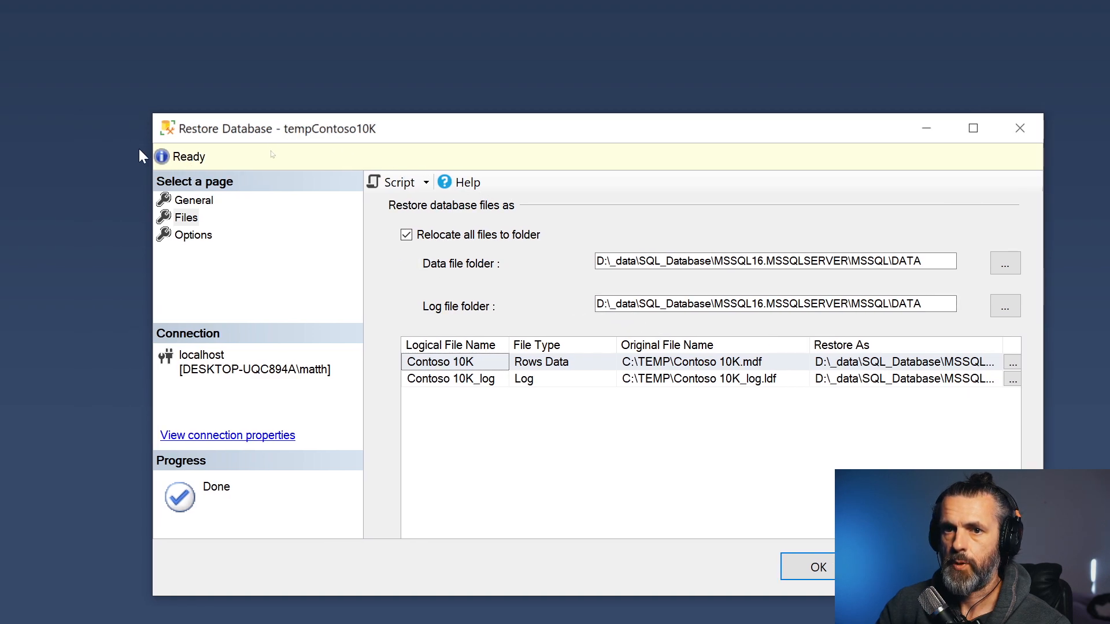
Review the general restore settings, run the restore of tempContoso10K and dismiss the completion message
{"action": "left_click", "coordinate": [128, 201]}
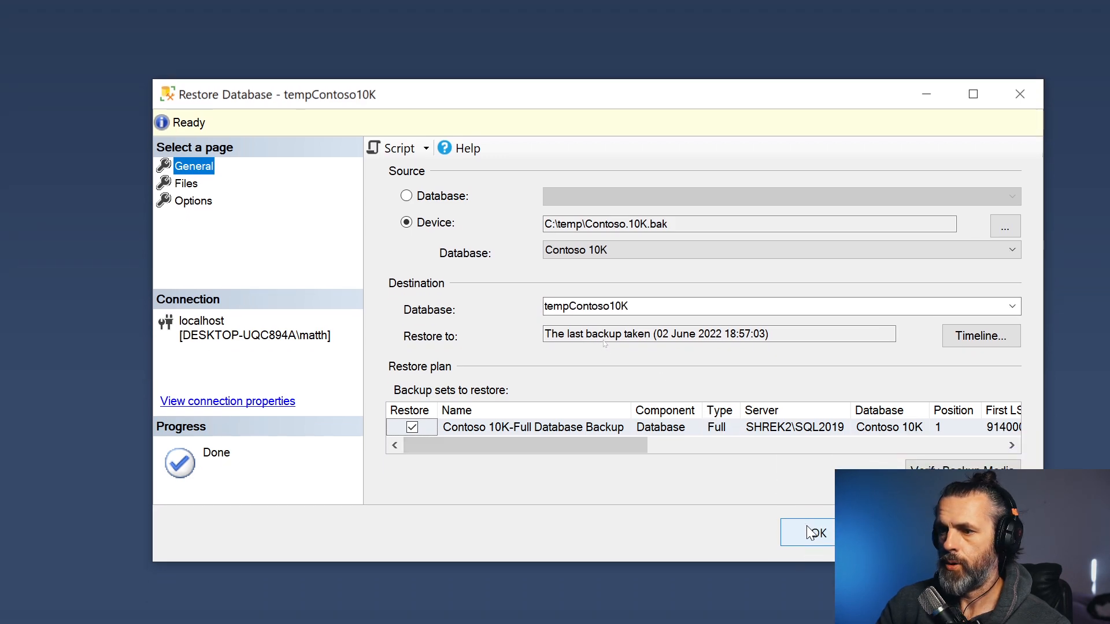
{"action": "left_click", "coordinate": [812, 532]}
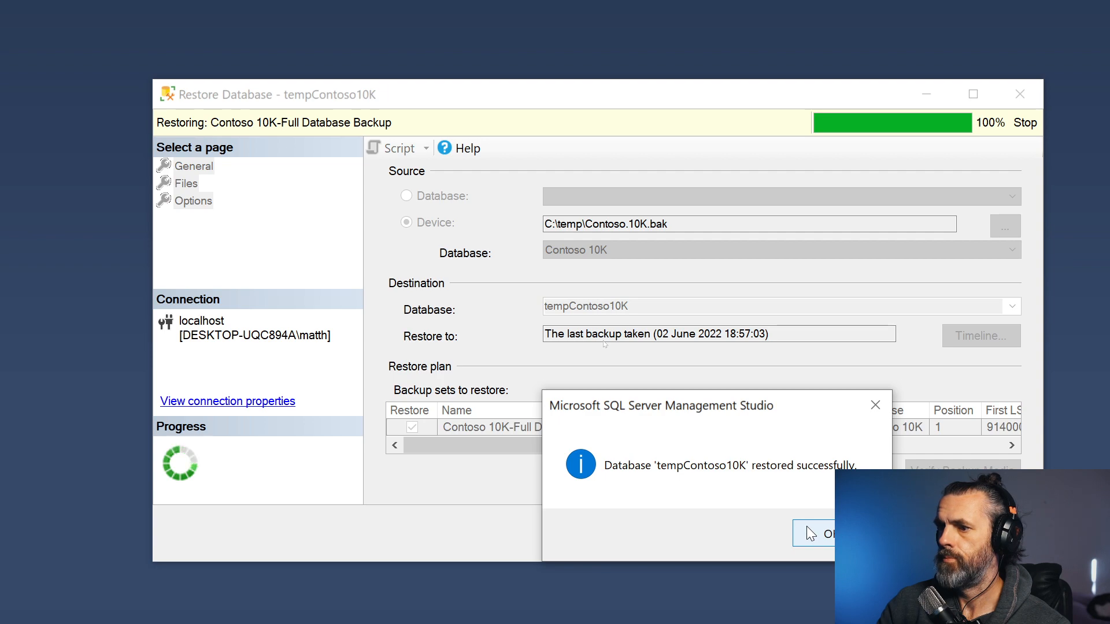
{"action": "left_click_drag", "start_coordinate": [789, 411], "coordinate": [649, 95]}
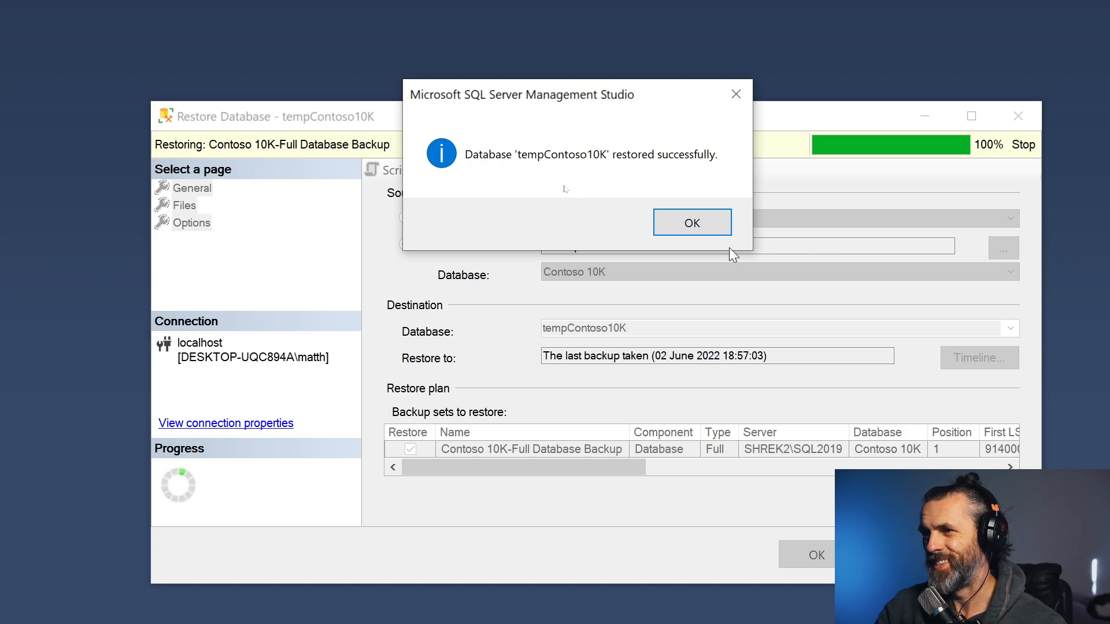
{"action": "left_click", "coordinate": [721, 229]}
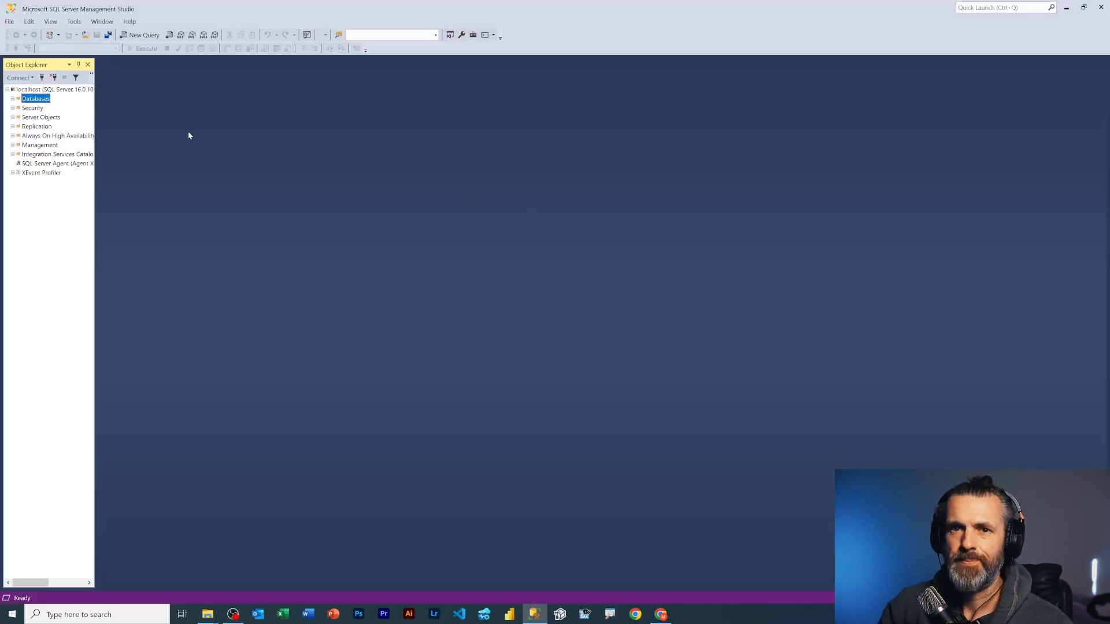
Expand the tempContoso10K database to examine its tables and views
{"action": "left_click", "coordinate": [13, 99]}
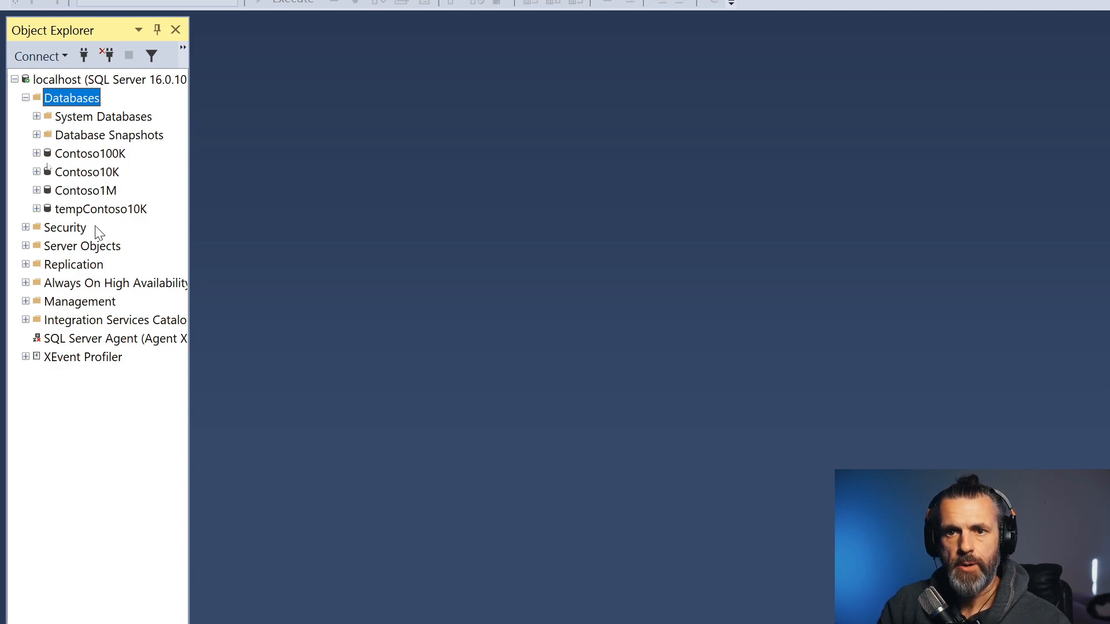
{"action": "left_click", "coordinate": [69, 210]}
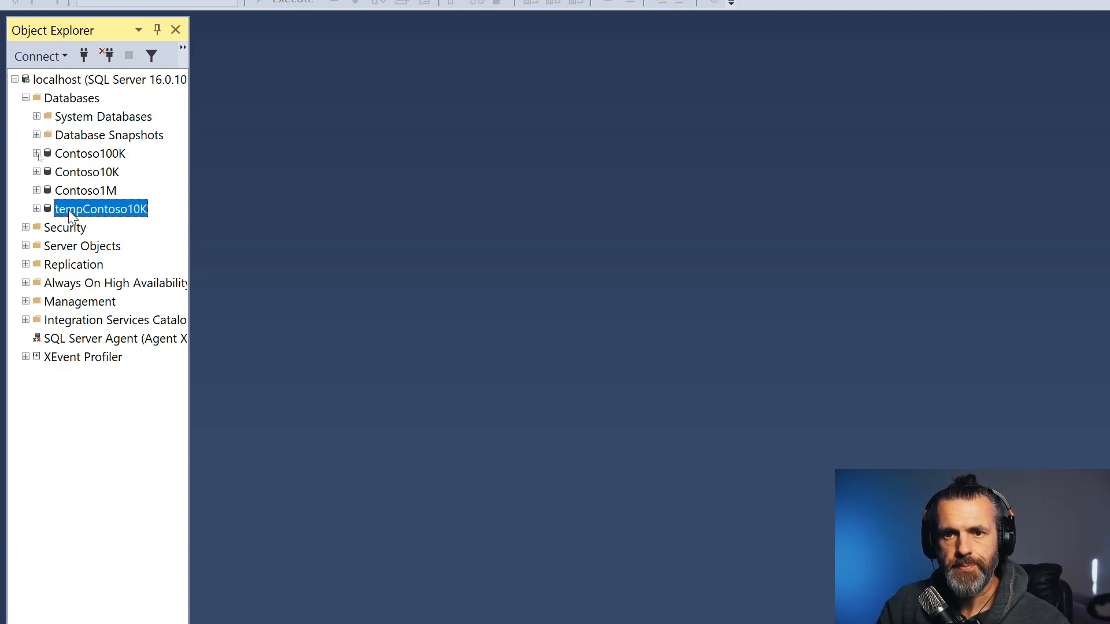
{"action": "left_click", "coordinate": [36, 209]}
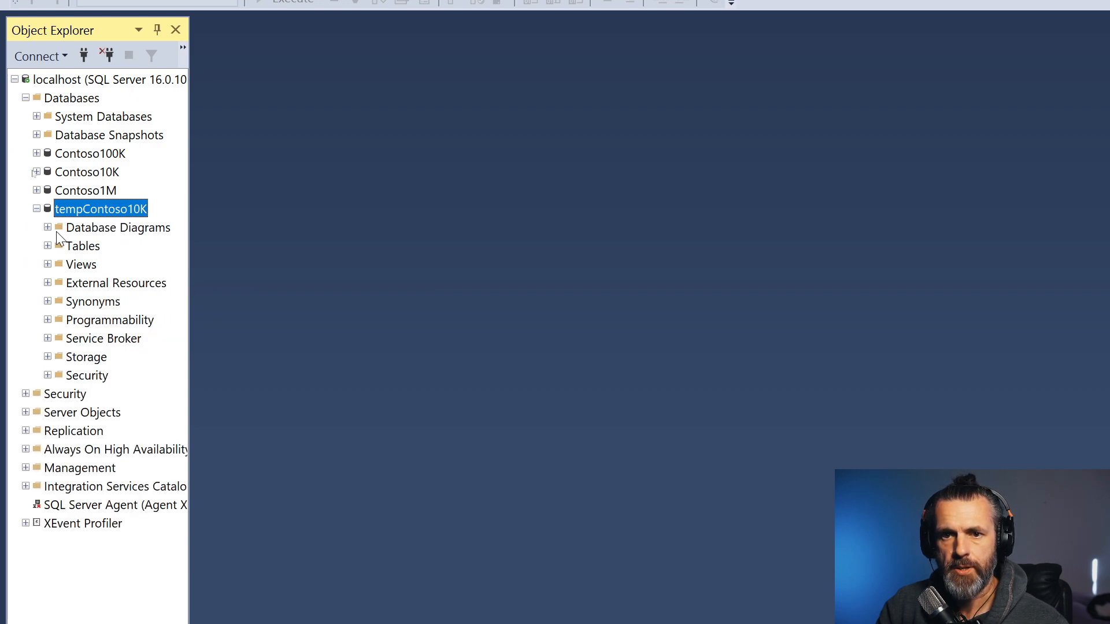
{"action": "left_click", "coordinate": [47, 246]}
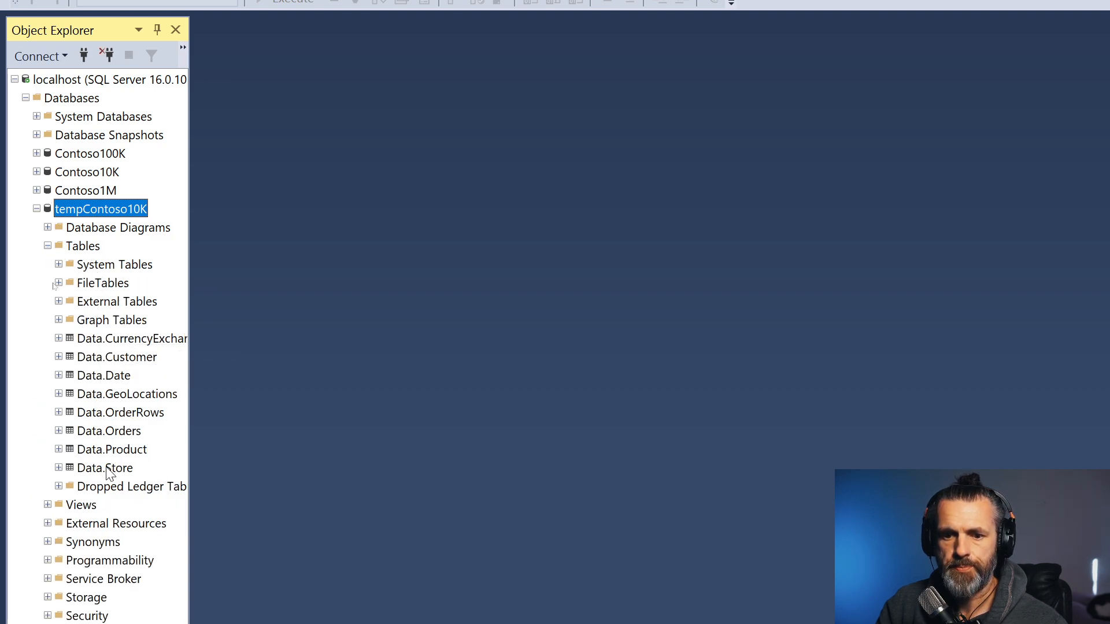
{"action": "left_click", "coordinate": [47, 505]}
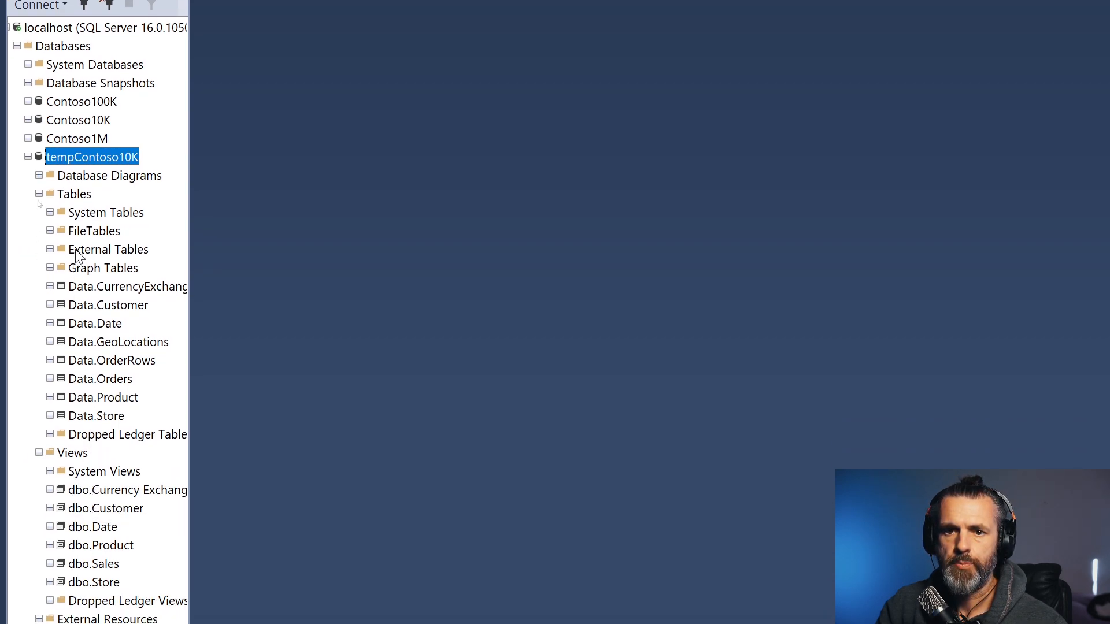
Query the top 1000 rows of the Data.Customer table in tempContoso10K
{"action": "left_click", "coordinate": [106, 305]}
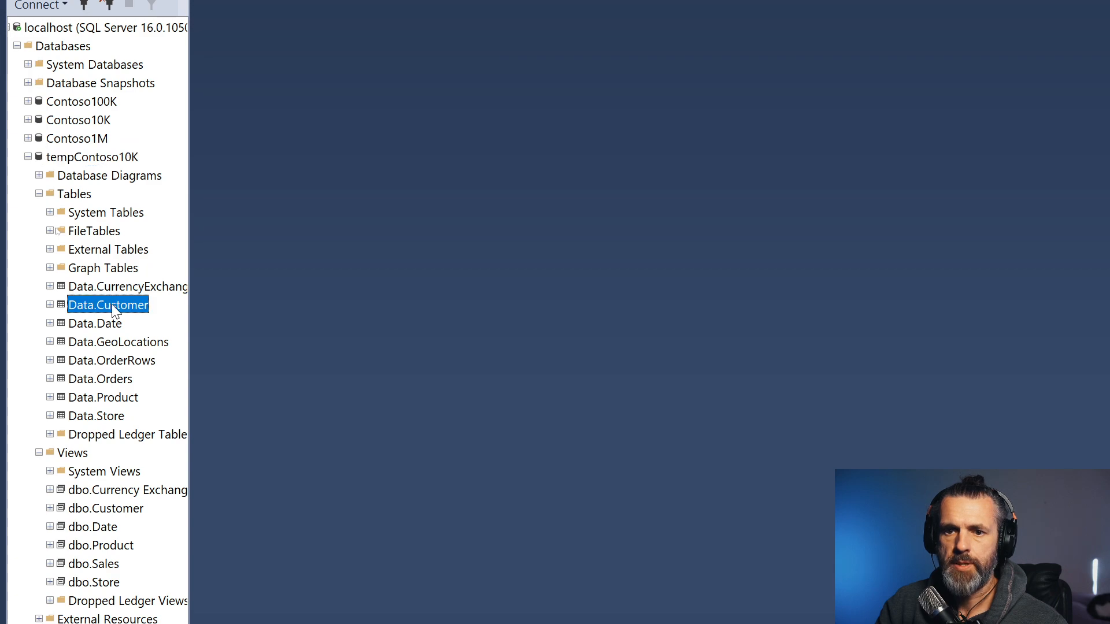
{"action": "right_click", "coordinate": [112, 305]}
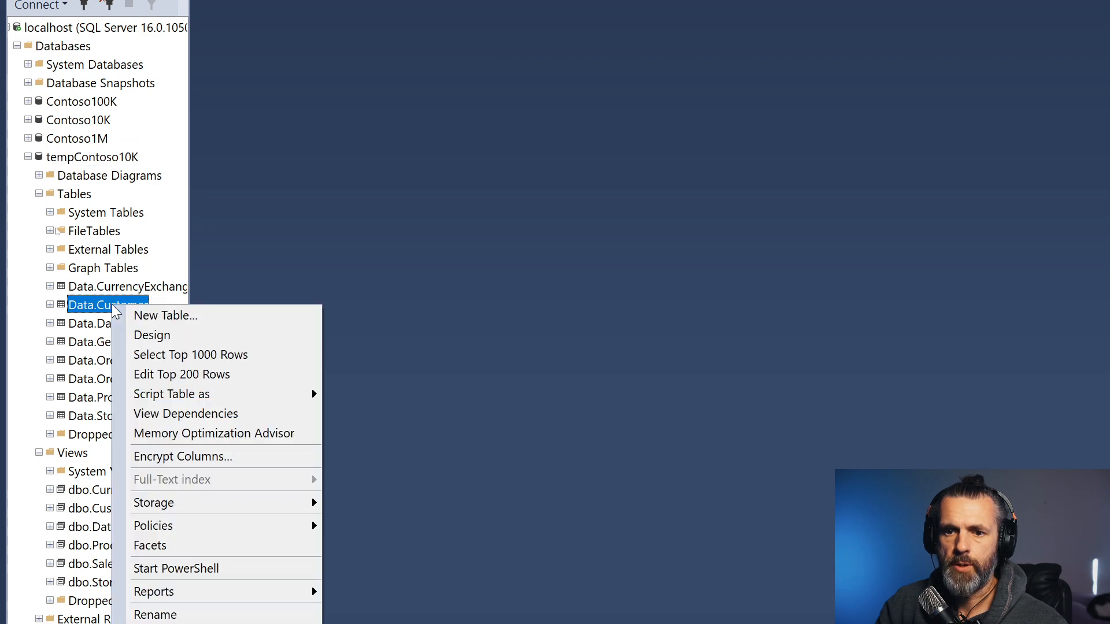
{"action": "left_click", "coordinate": [165, 355]}
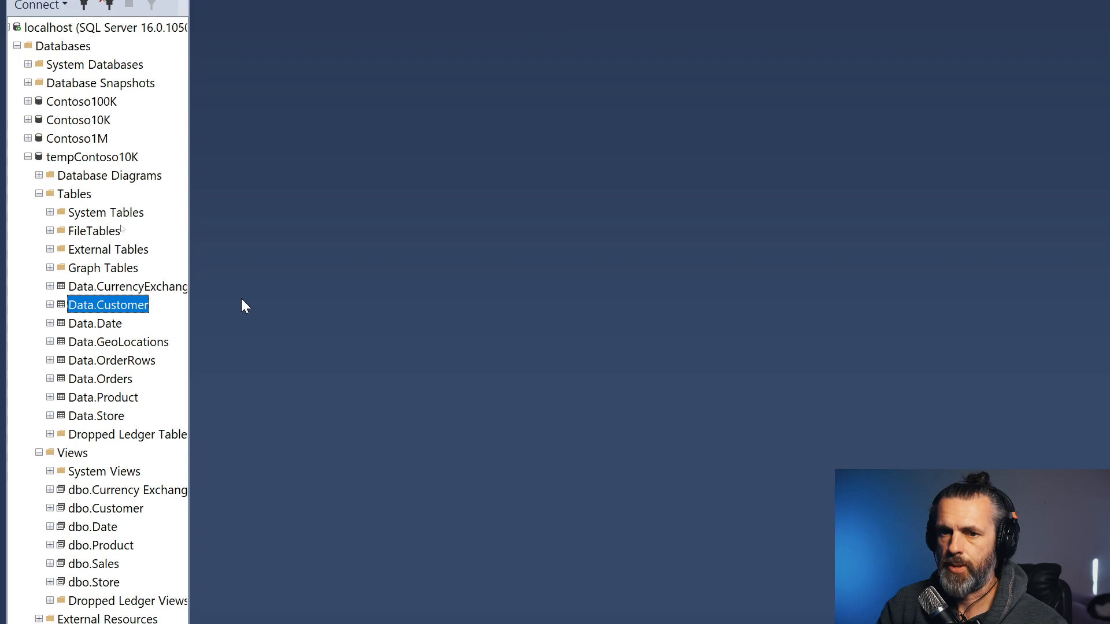